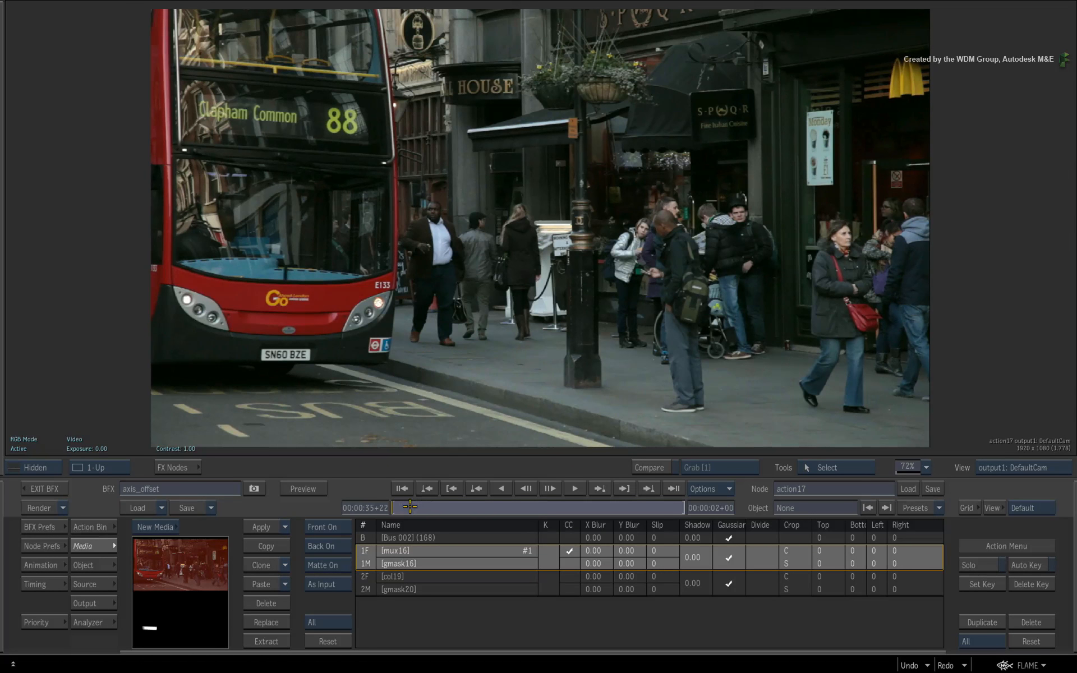
Move the image1 node below its parent axis1 in the Action schematic
mouse_move(398, 507)
left_mouse_down()
mouse_move(594, 502)
mouse_move(539, 493)
left_mouse_up()
left_click(194, 568)
key("Escape")
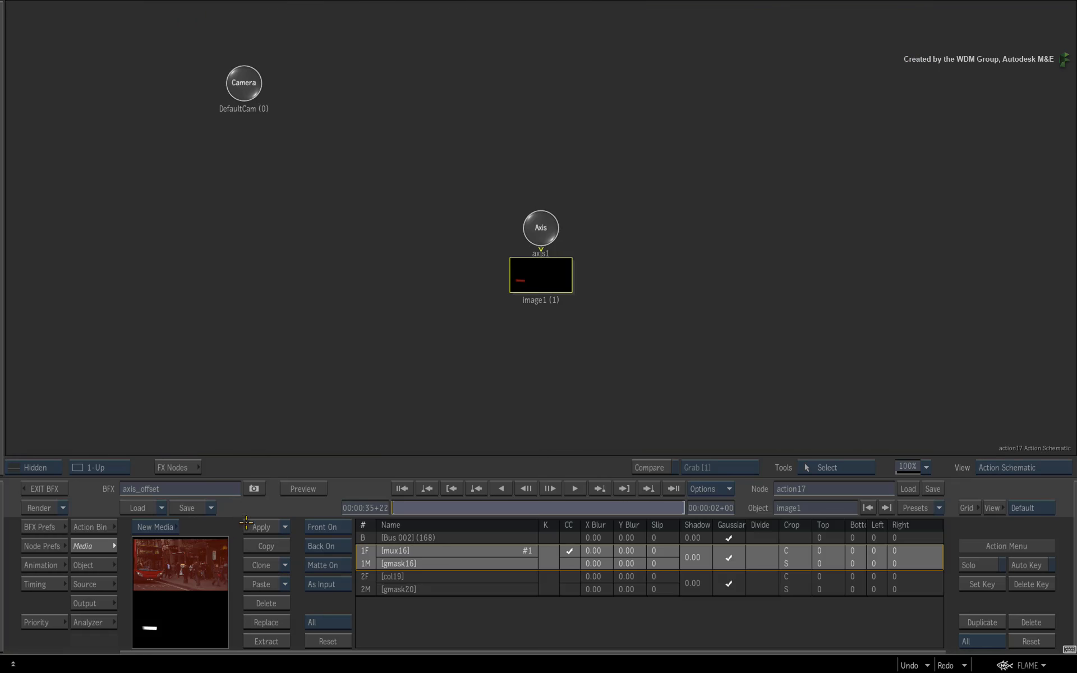
left_click_drag(541, 228, 518, 217)
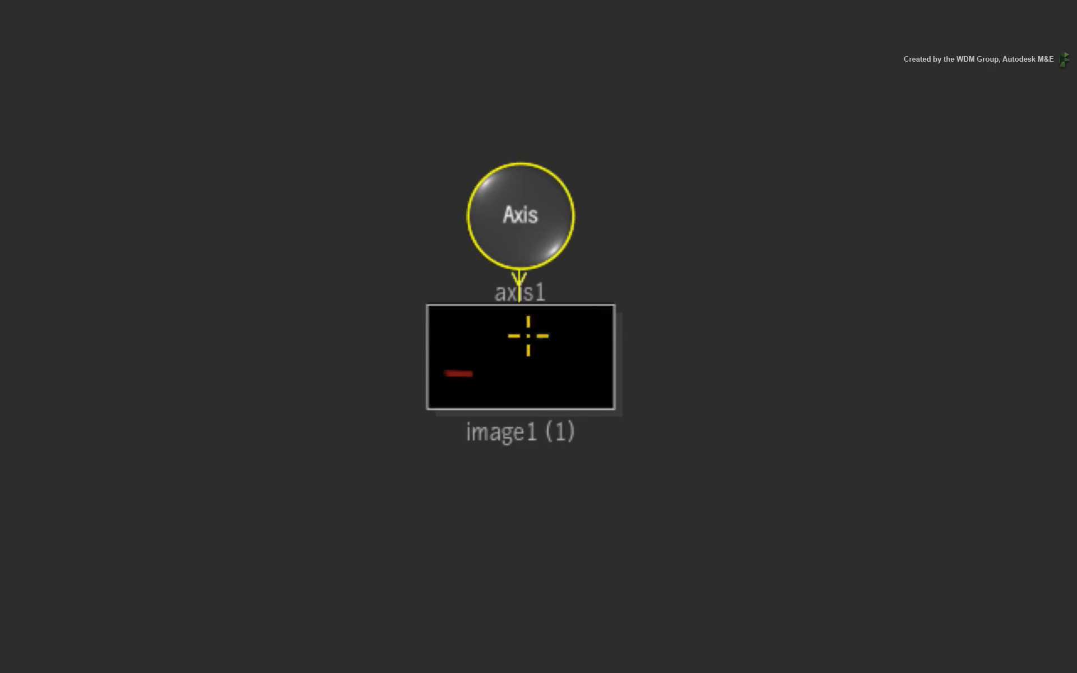
left_click_drag(528, 340, 531, 412)
left_click_drag(526, 224, 526, 217)
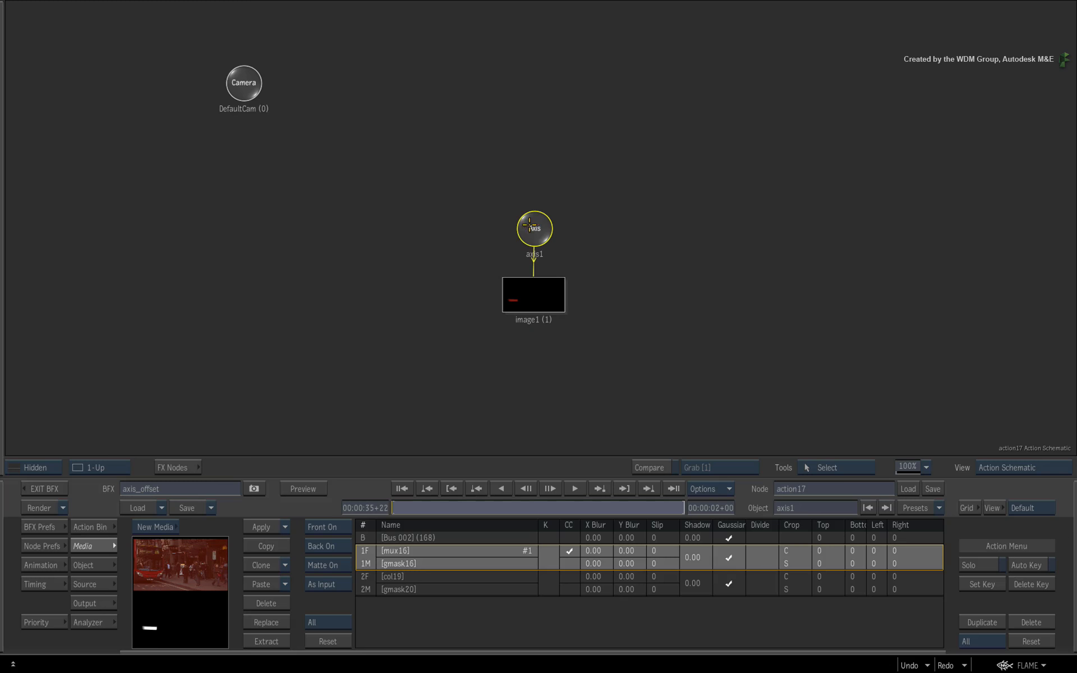
Open axis1's object settings and set its stabilizer to Track mode with Scale On
double_click(529, 233)
key("F4")
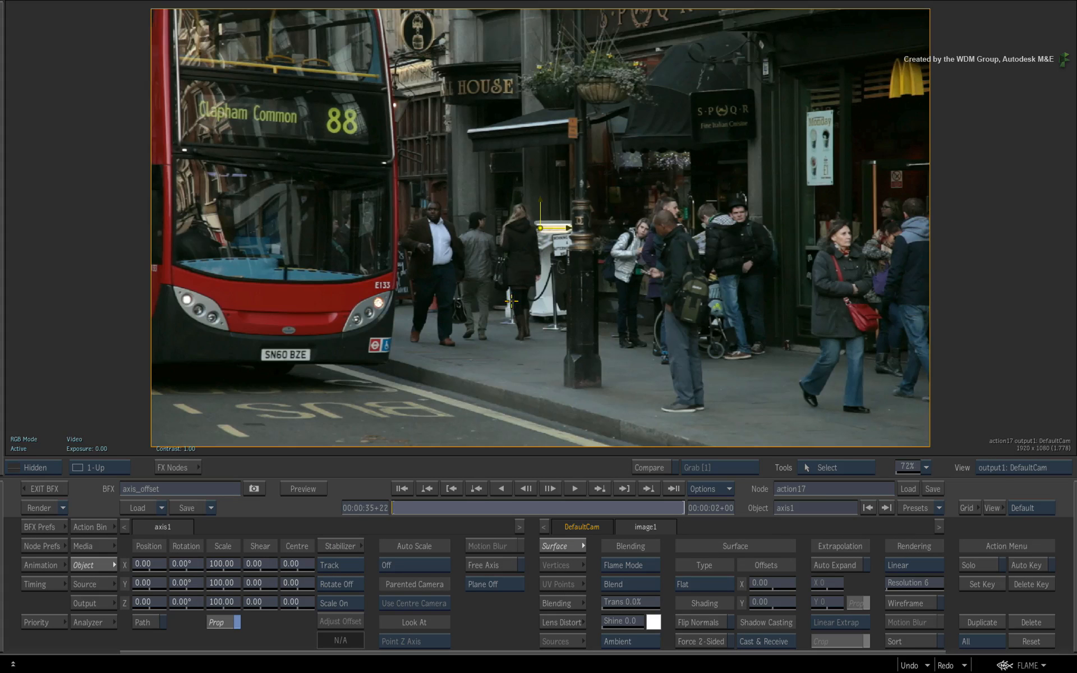
left_click(704, 457)
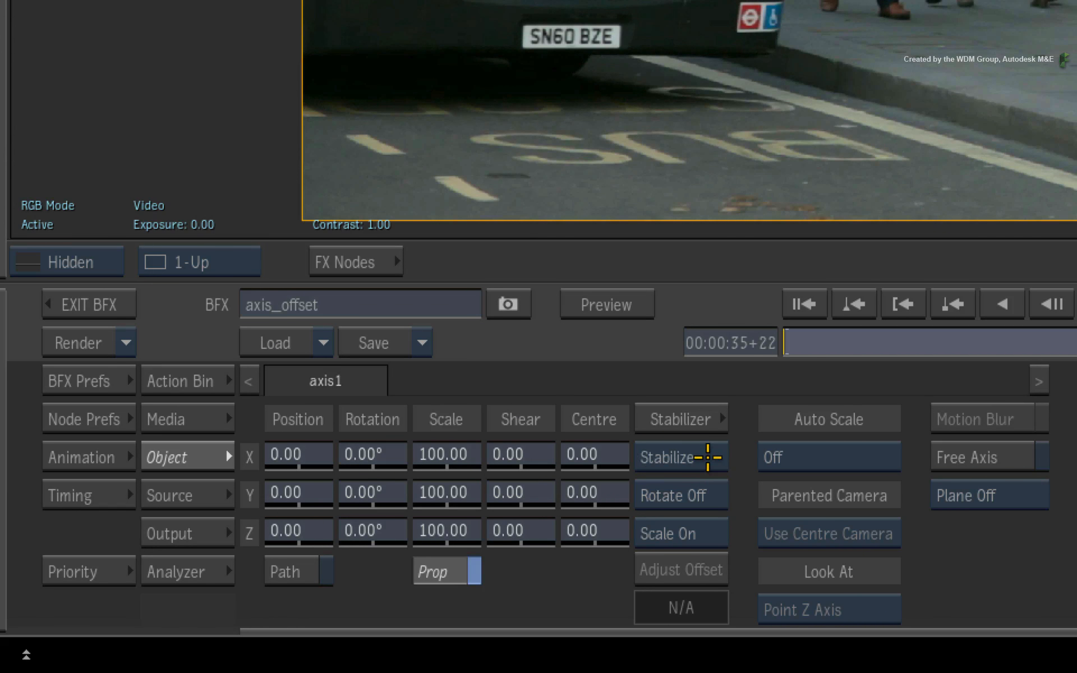
left_click(704, 456)
left_click(715, 532)
left_click(715, 532)
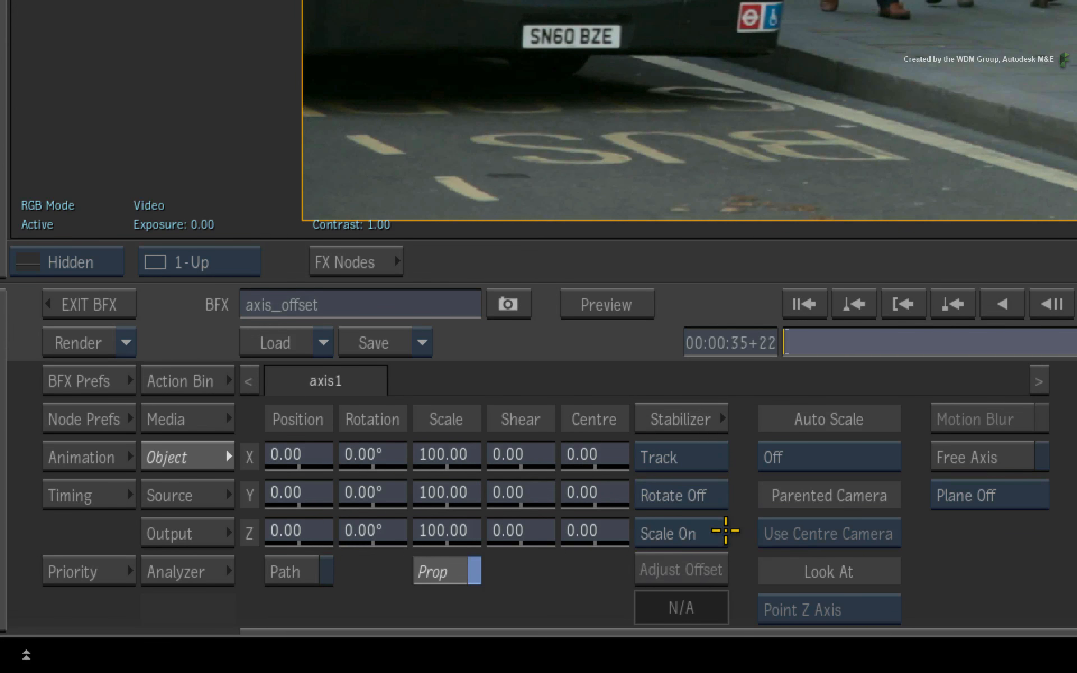
Open axis1's Stabilizer, load the TRACK1 tracking setup, and return to Action
left_click(709, 425)
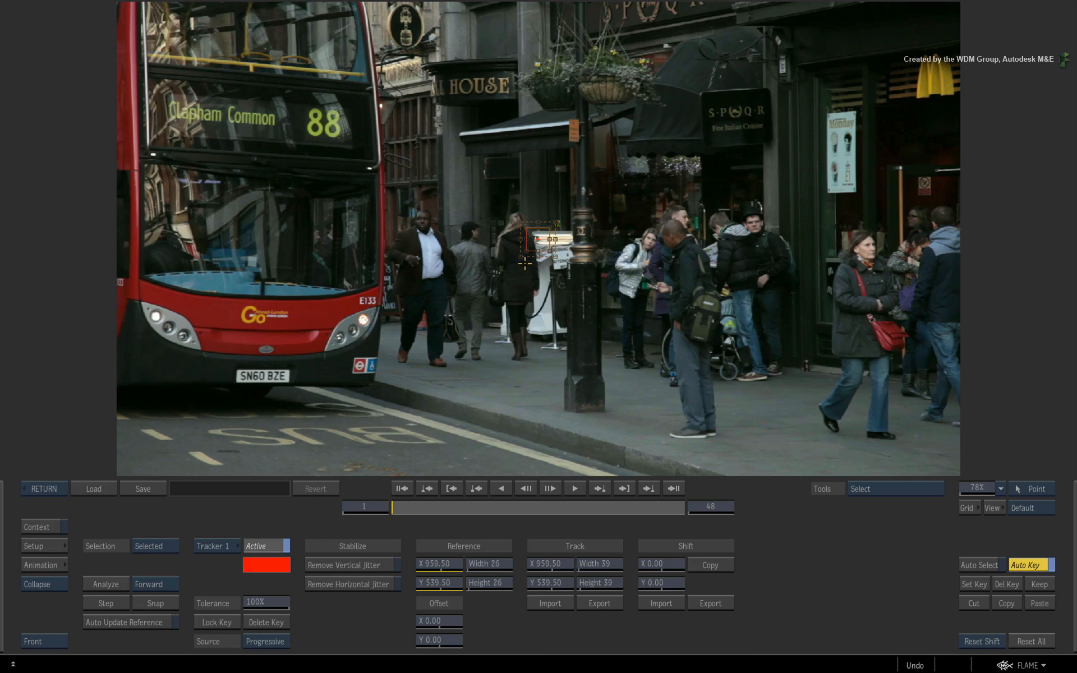
left_click_drag(538, 239, 509, 273)
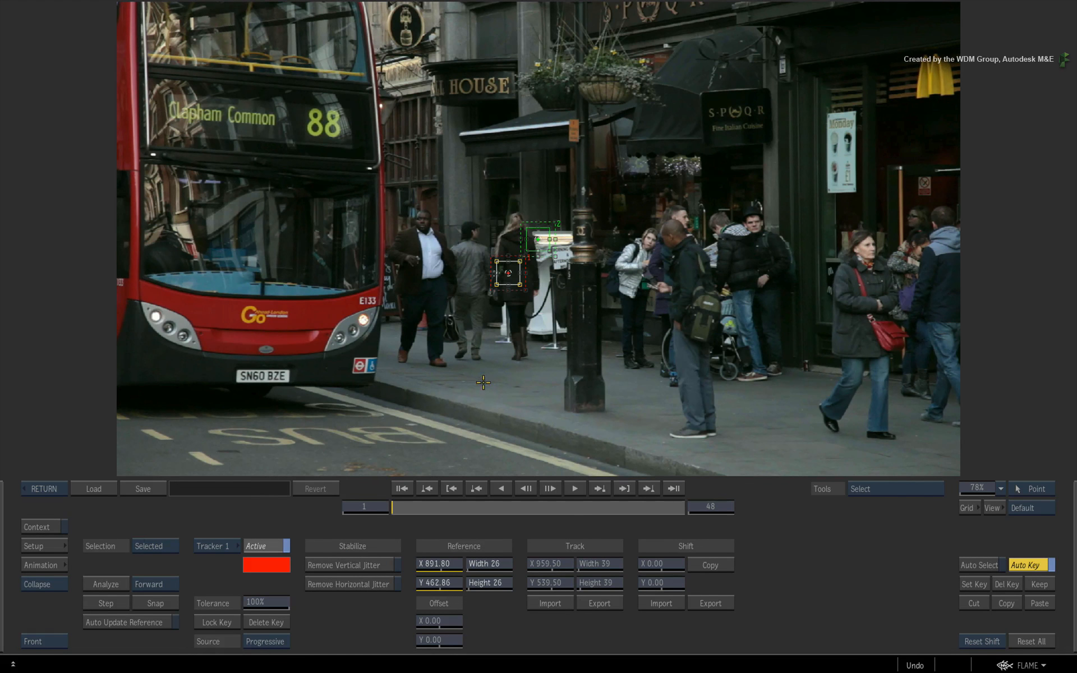
left_click(96, 490)
left_click(427, 119)
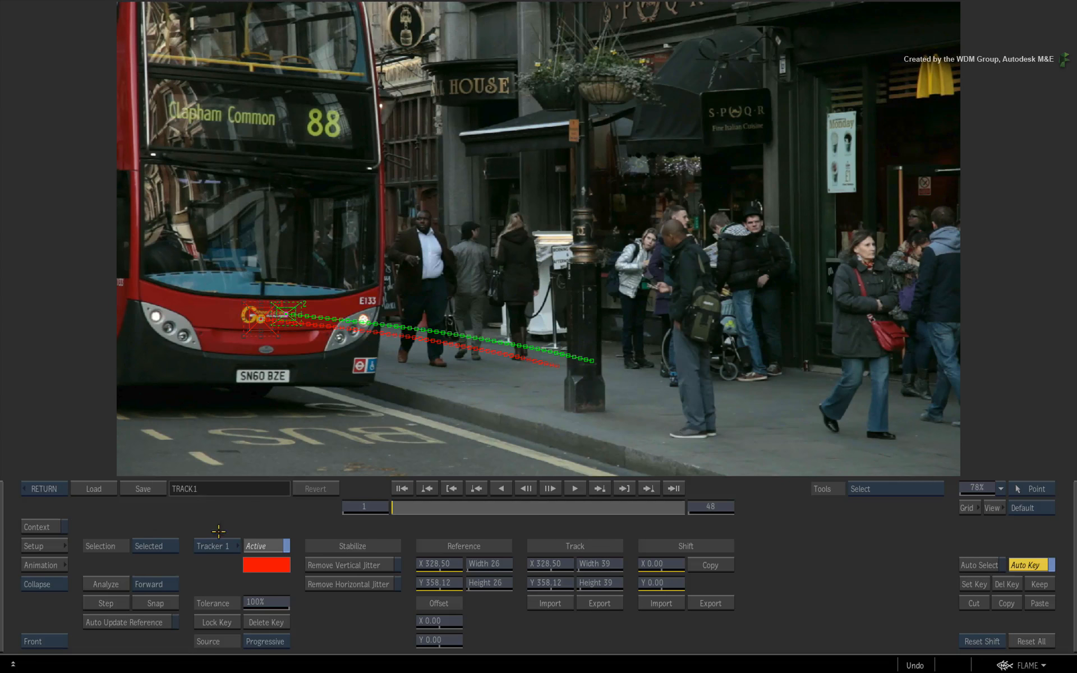
left_click(52, 488)
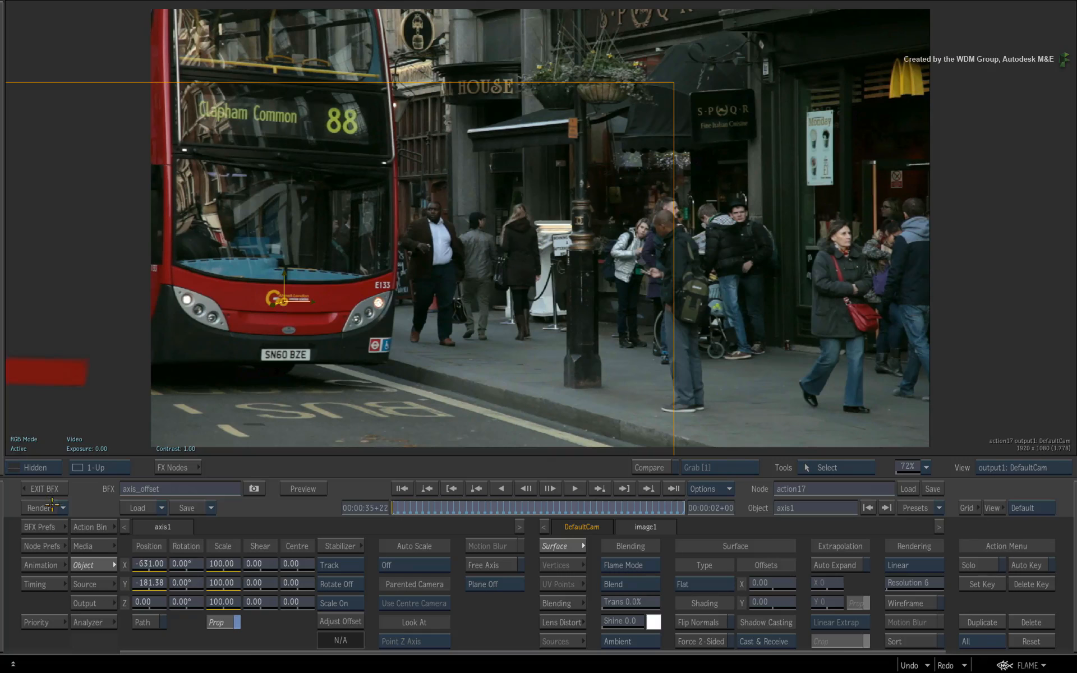
Inspect the tracked axis position on the bus logo in the viewer
left_click_drag(776, 257, 692, 491)
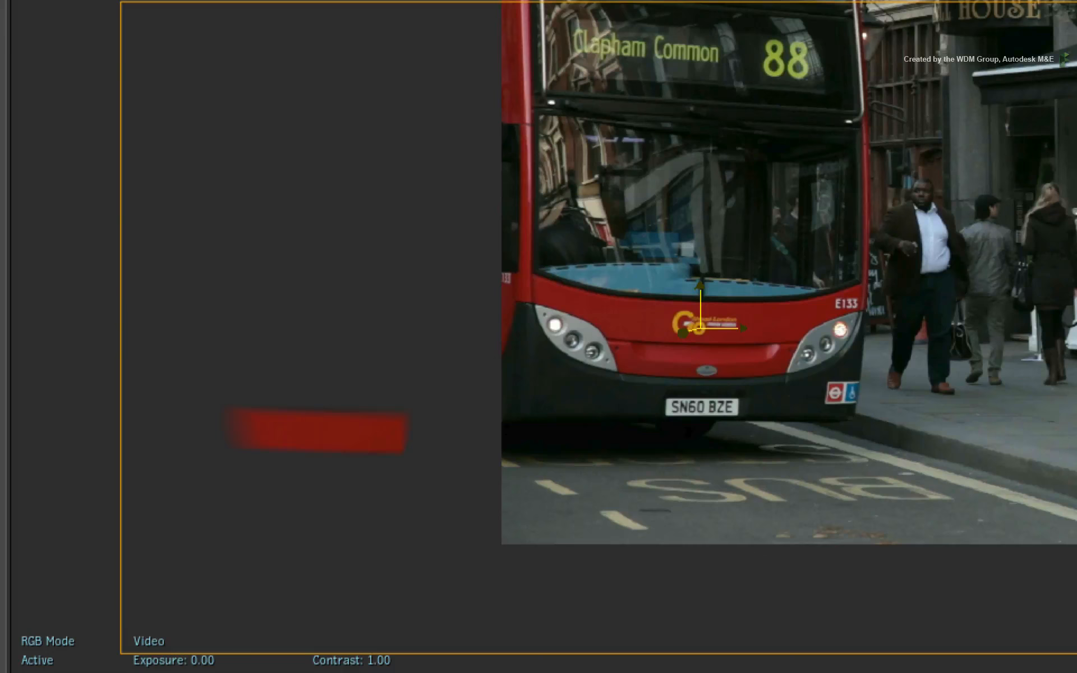
left_click_drag(758, 380, 1076, 324)
left_click_drag(802, 404, 1076, 0)
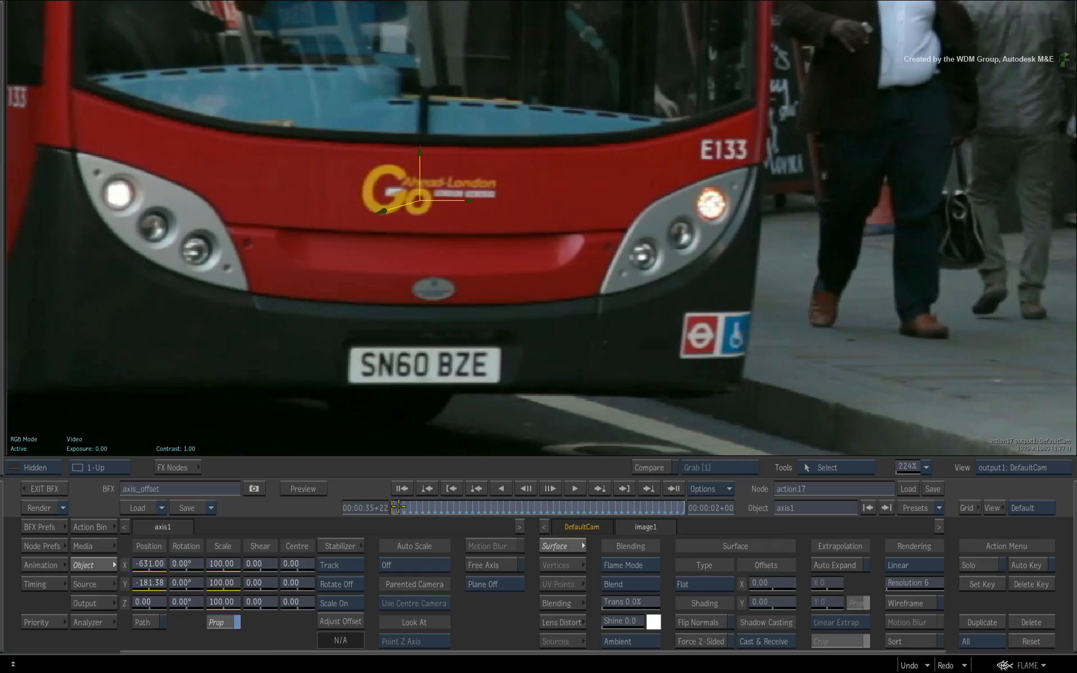
left_click_drag(398, 507, 361, 519)
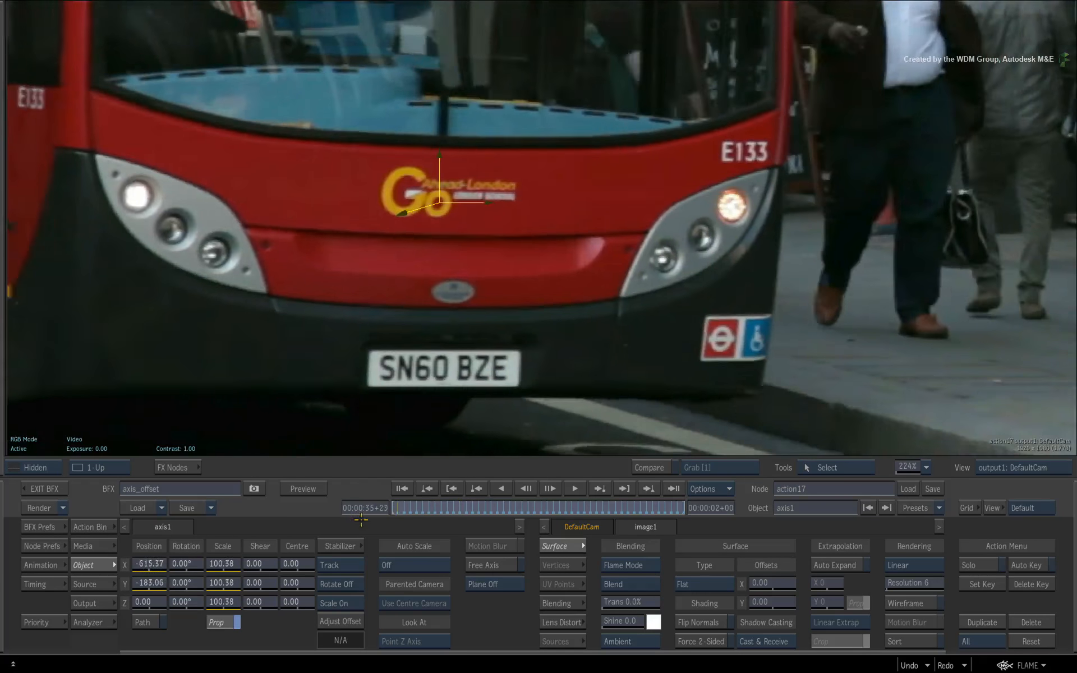
key("shift+Home")
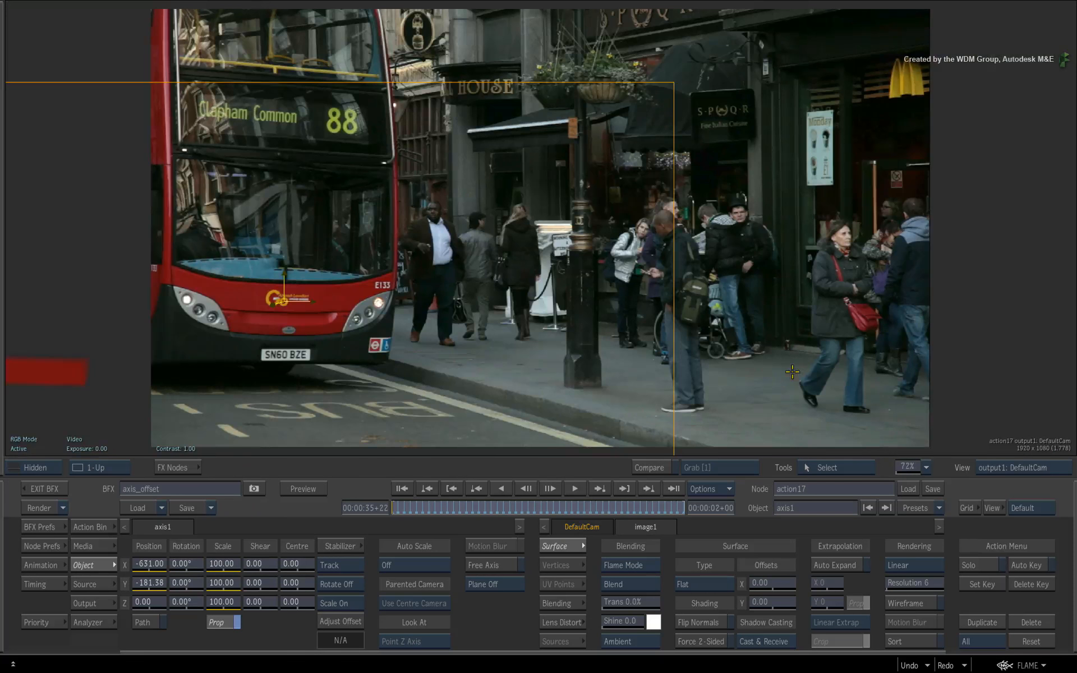
Apply Adjust Offset to axis1 at frame 1
left_click_drag(402, 510, 342, 493)
left_click(349, 620)
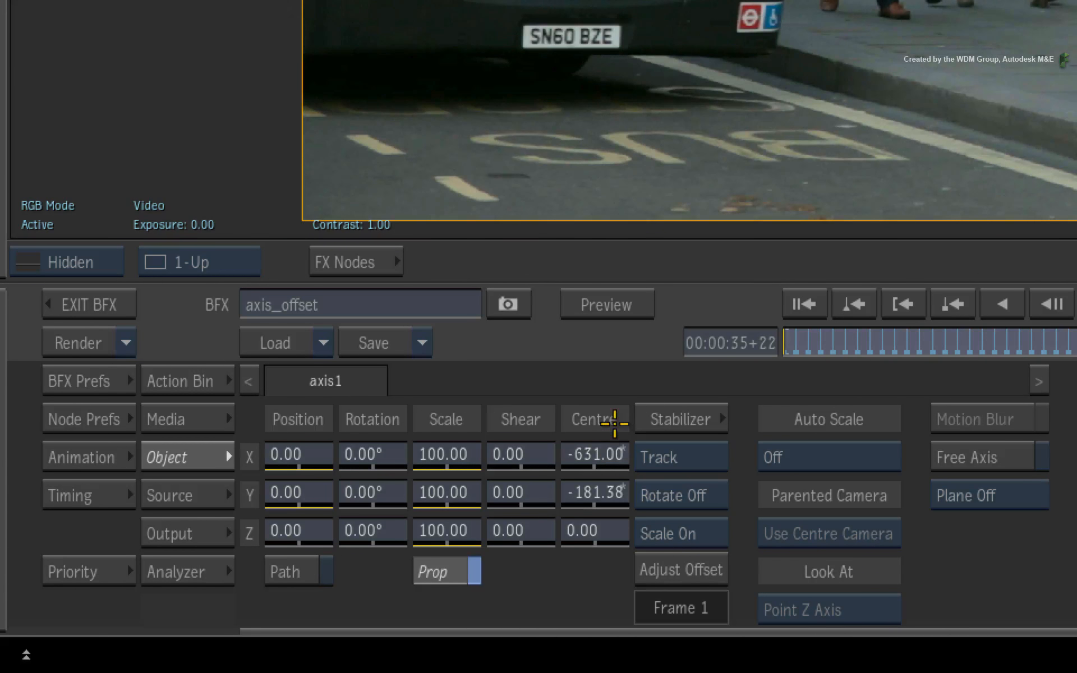
left_click_drag(790, 339, 649, 365)
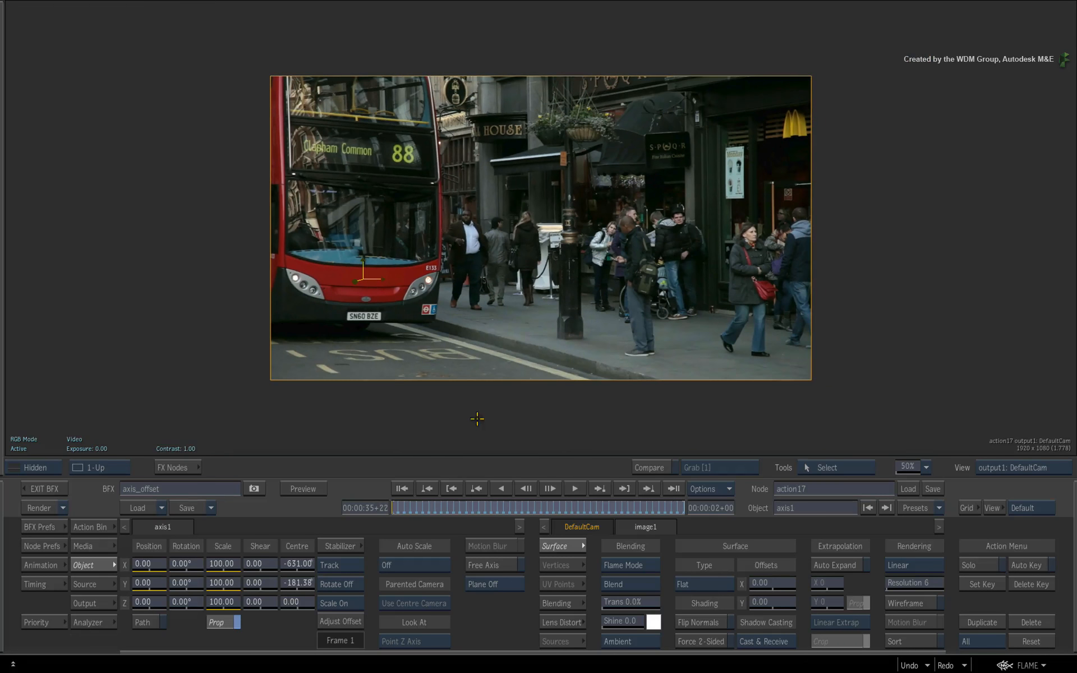
Try Adjust Offset at frames 48 and 6, then reapply it at frame 1
left_click_drag(401, 506, 360, 512)
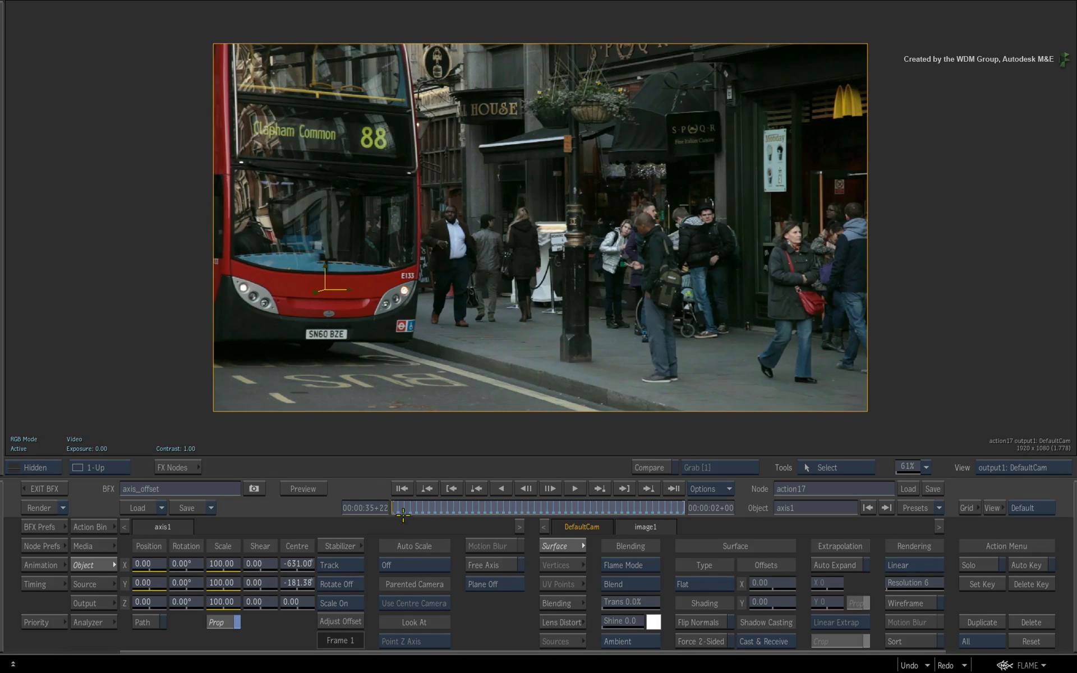
left_click_drag(402, 510, 758, 484)
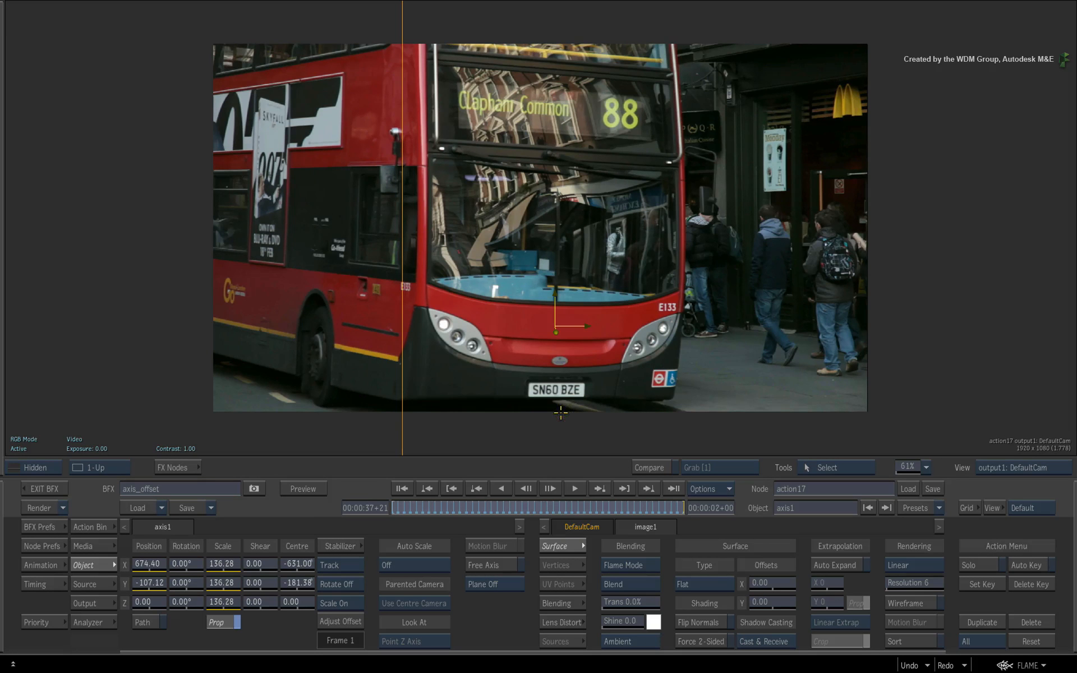
left_click(343, 619)
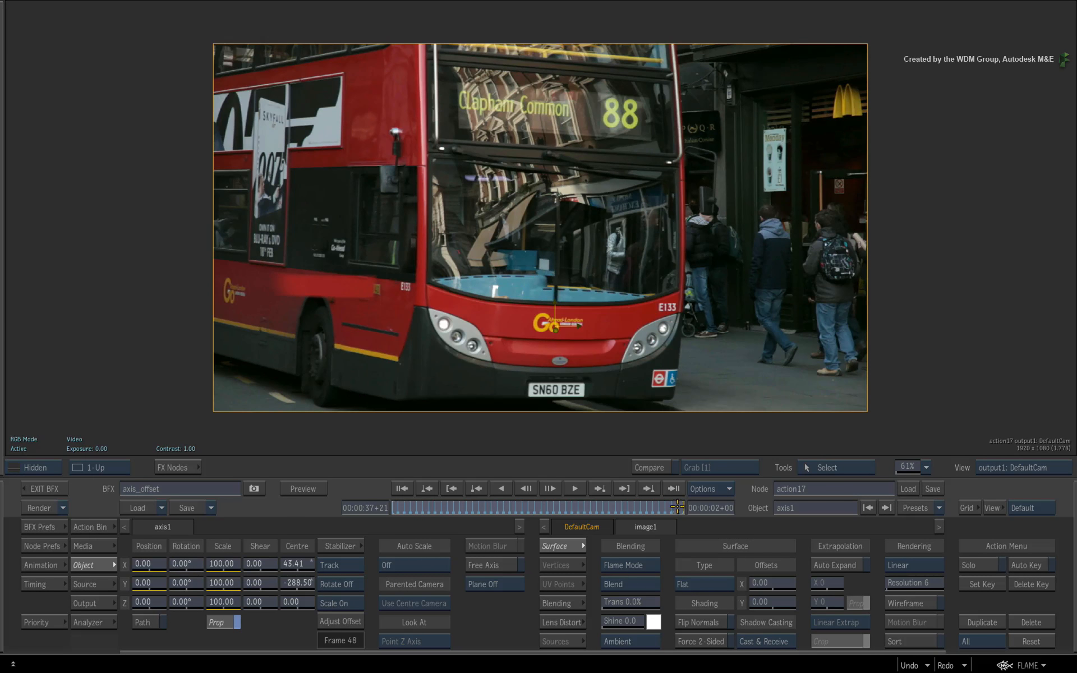
left_click_drag(677, 508, 420, 510)
left_click(349, 620)
left_click(333, 617)
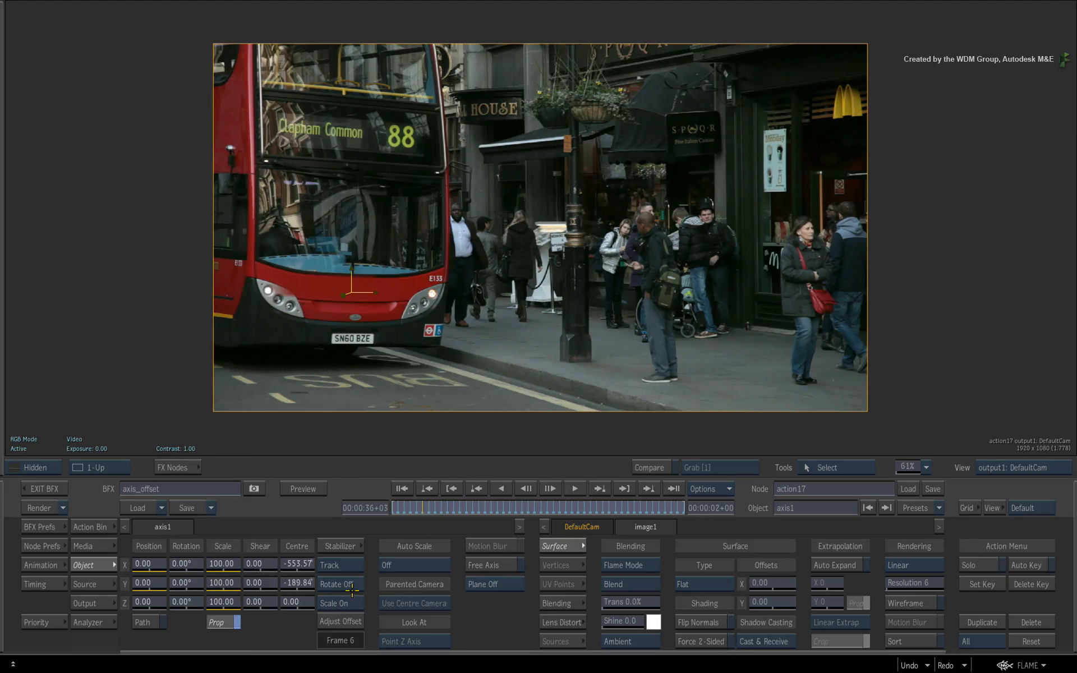
left_click_drag(412, 507, 344, 520)
left_click(331, 623)
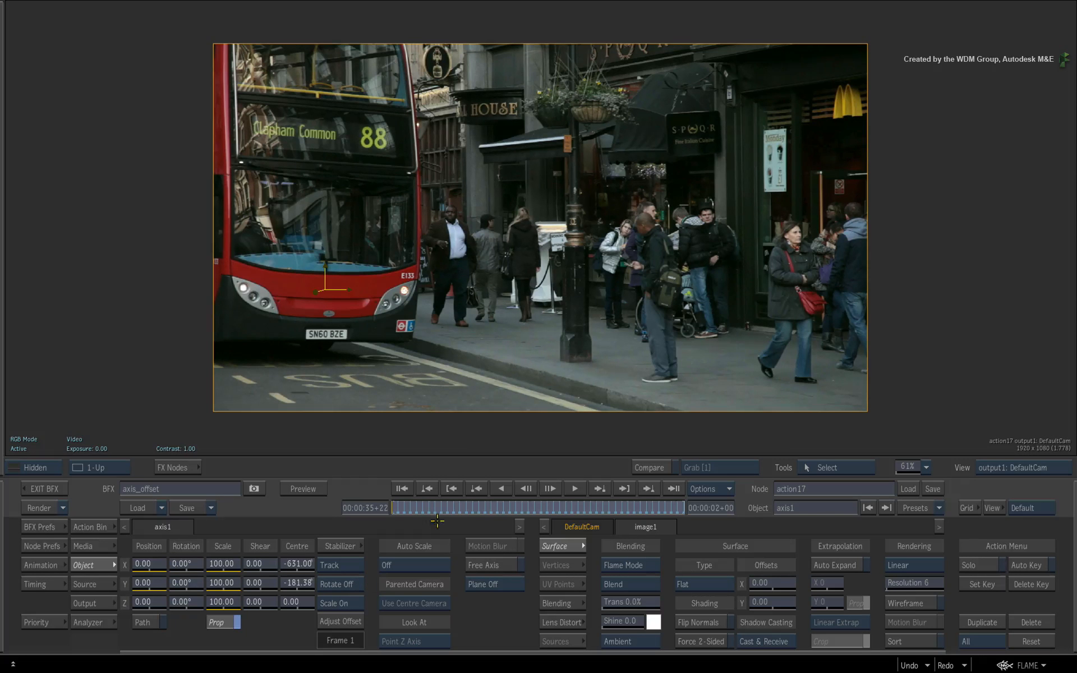
Scrub through the clip to check how the tracked layer follows the bus
left_click_drag(404, 505, 745, 453)
left_click_drag(638, 472, 299, 492)
key("Escape")
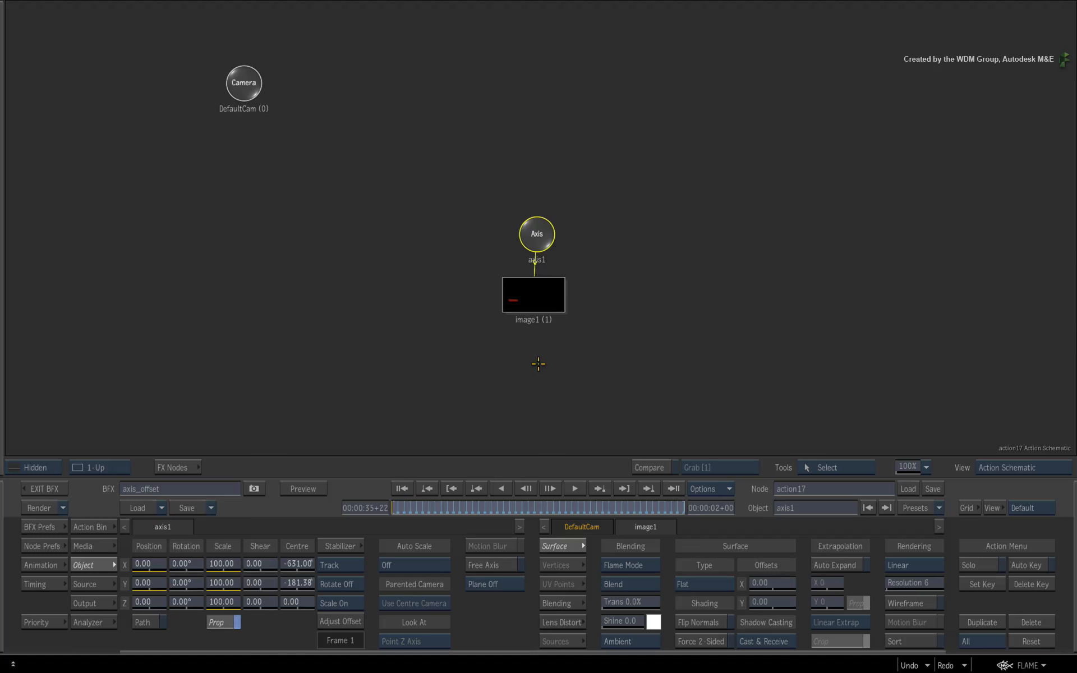
key("Escape")
Select the col19 layer's axis2, scale it to 13 and place it at -616, -309
left_click(88, 545)
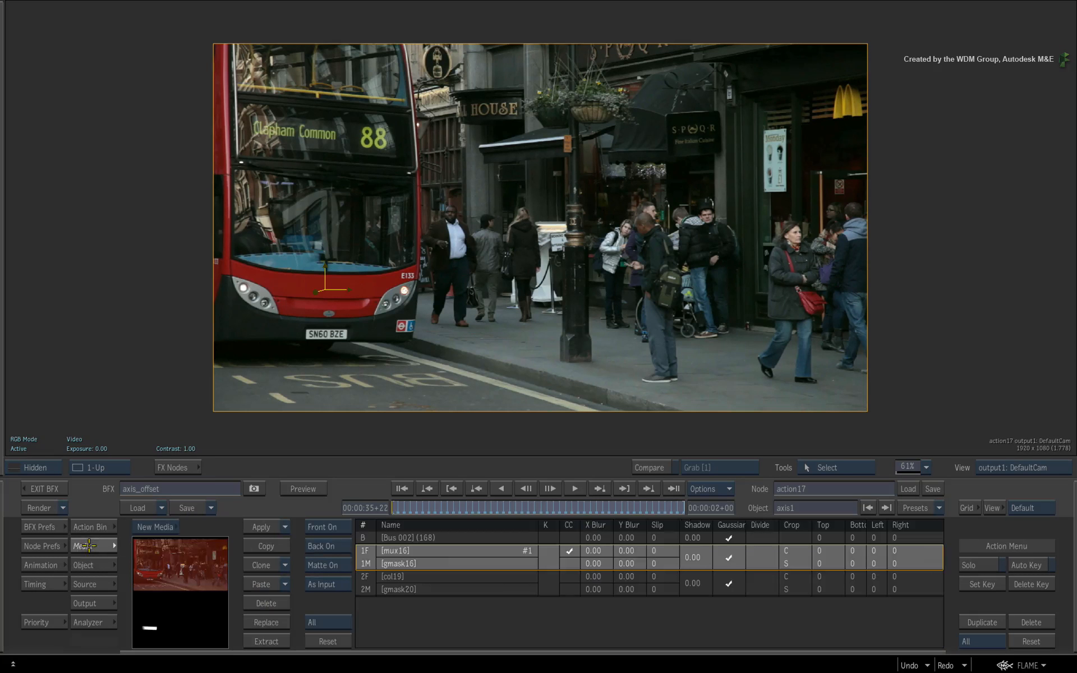
left_click(367, 578)
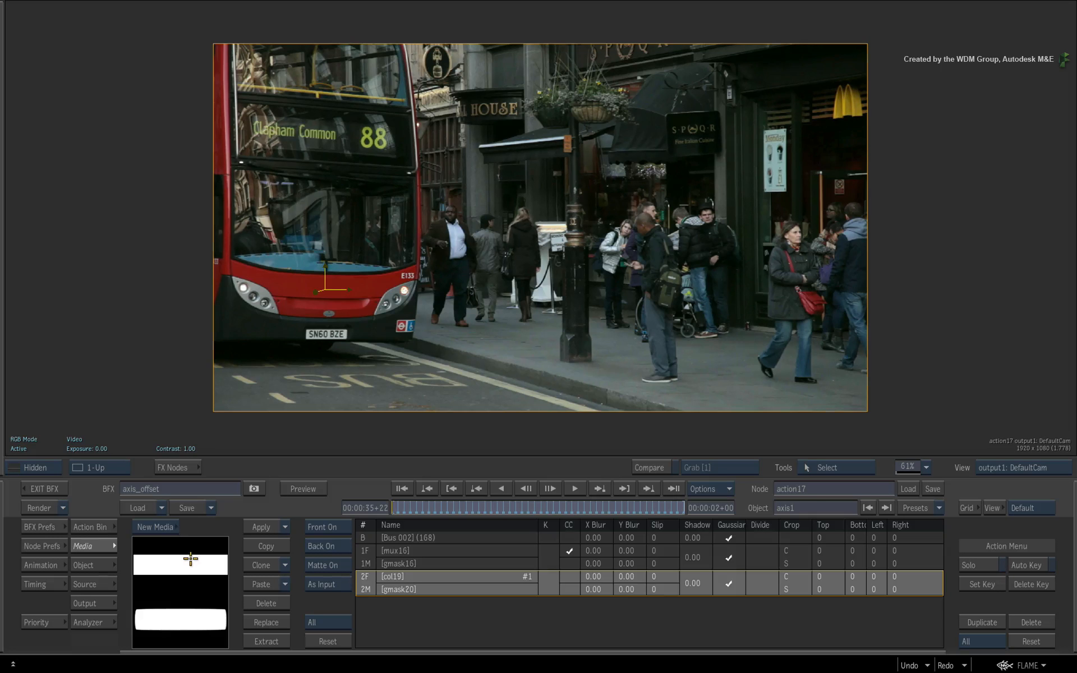
left_click(193, 561)
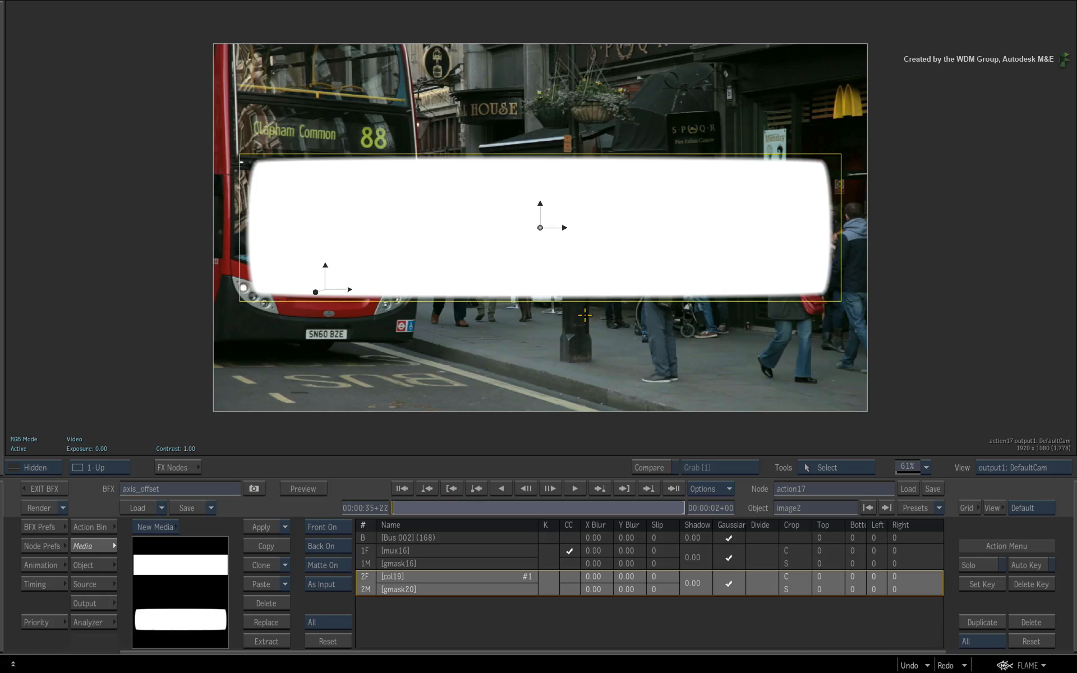
key("F8")
left_click(610, 235)
key("F4")
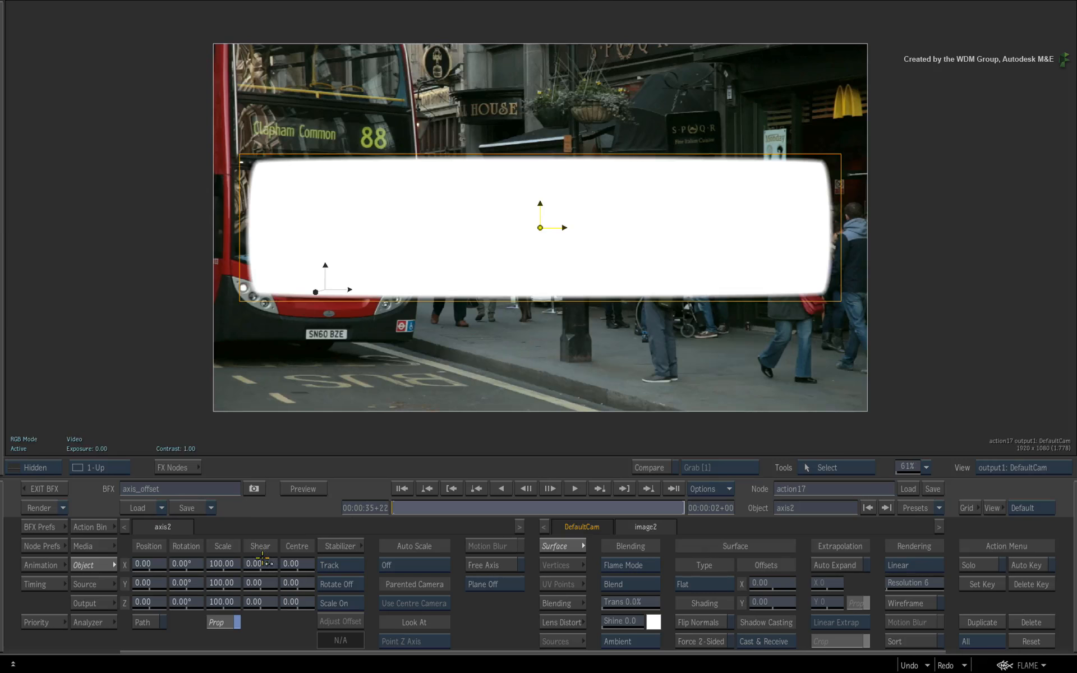
mouse_move(224, 564)
left_mouse_down()
mouse_move(29, 563)
mouse_move(213, 566)
left_mouse_up()
key("grave")
left_click_drag(615, 236, 616, 178)
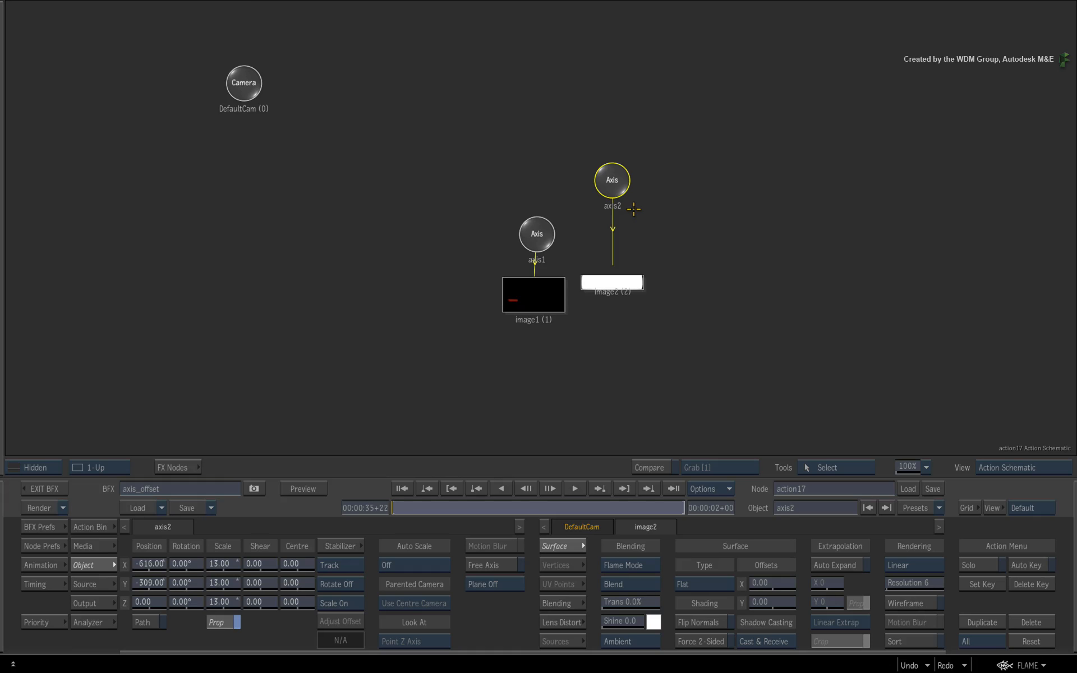
left_click_drag(619, 181, 620, 184)
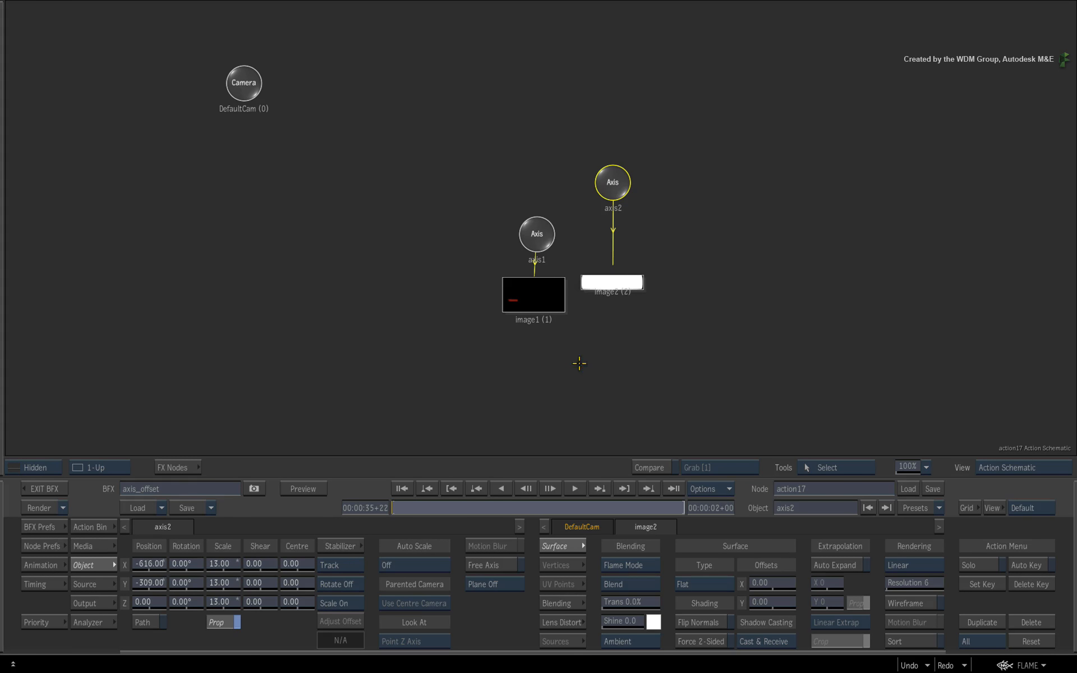
Add a new Axis node from the Action Bin as the parent of axis2
left_click(110, 528)
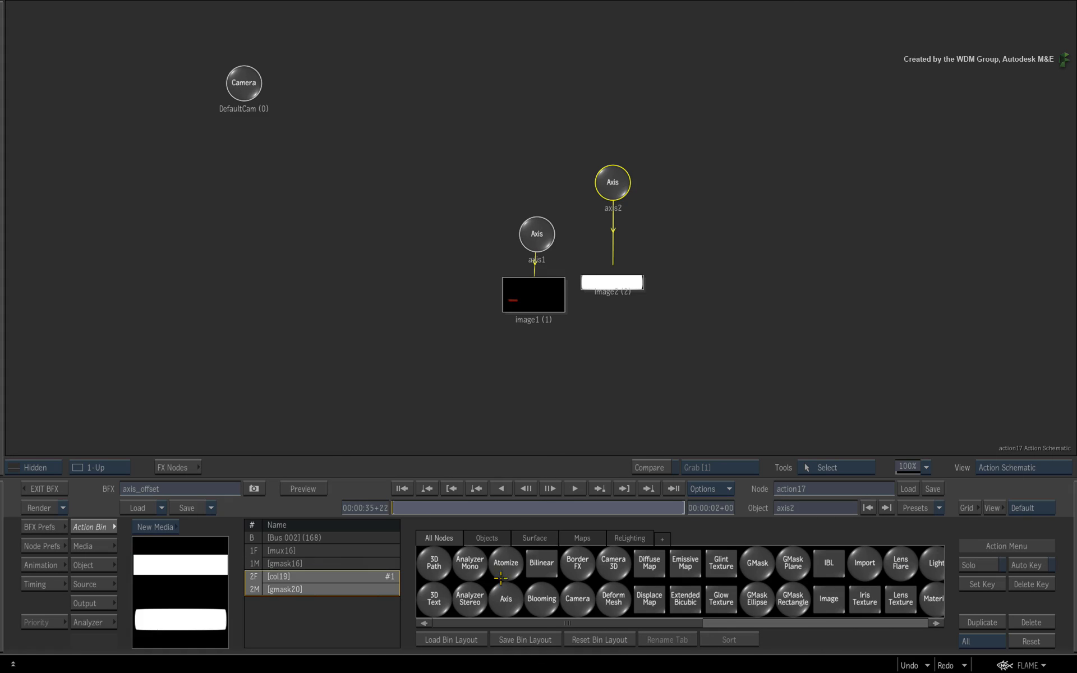
mouse_move(501, 577)
left_mouse_down()
mouse_move(641, 127)
mouse_move(613, 100)
mouse_move(581, 261)
left_mouse_up()
left_click_drag(541, 83, 551, 110)
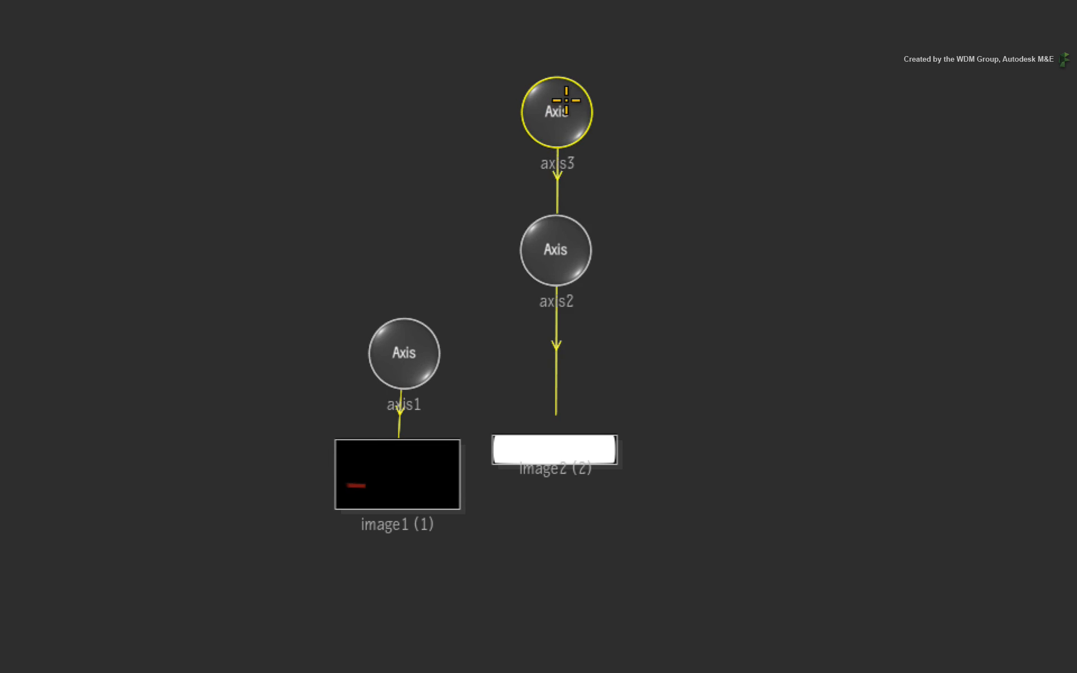
Open the new axis3's settings and set its stabilizer to Scale On
double_click(565, 102)
key("F4")
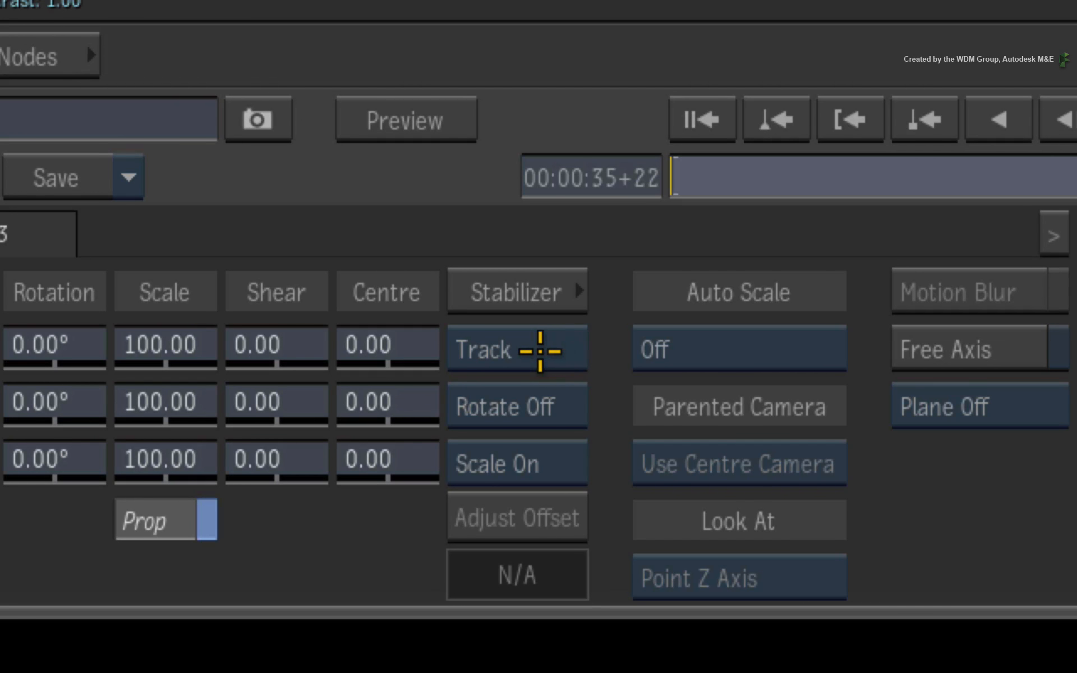
left_click(578, 467)
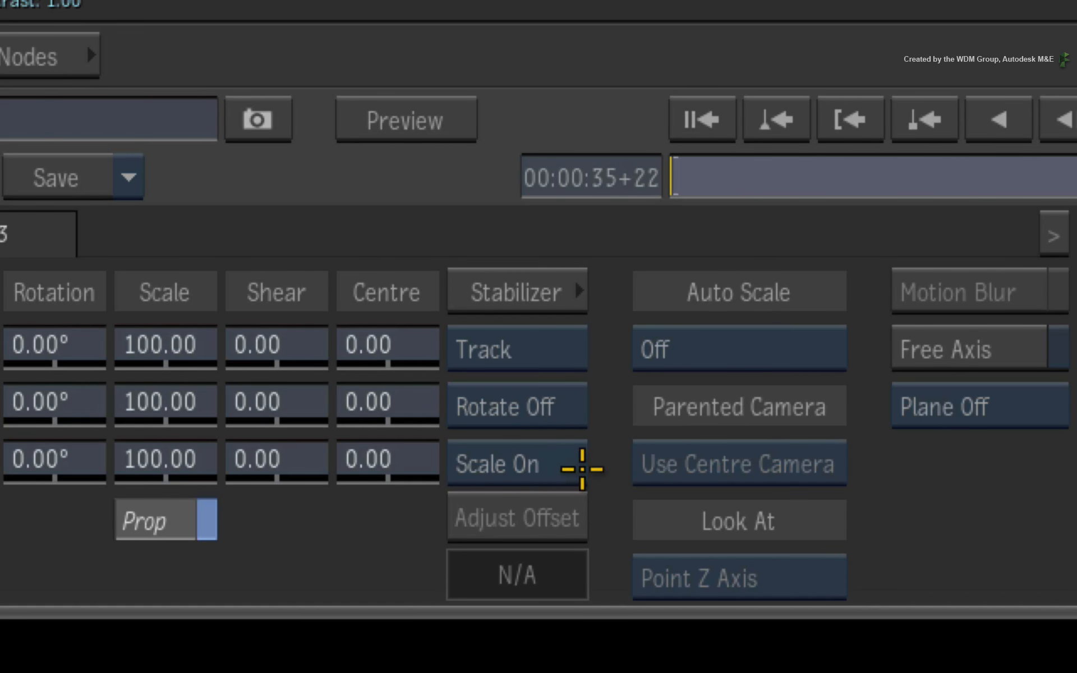
Open axis3's Stabilizer, load the TRACK1 tracking setup, and return to Action
left_click(548, 331)
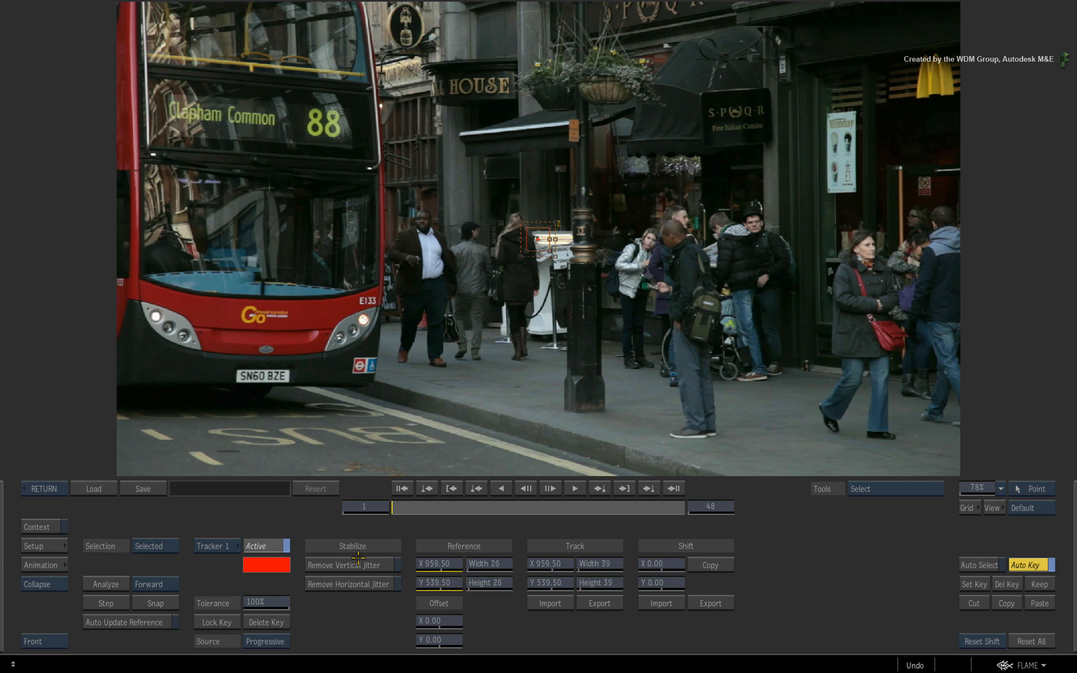
left_click(94, 488)
left_click(420, 105)
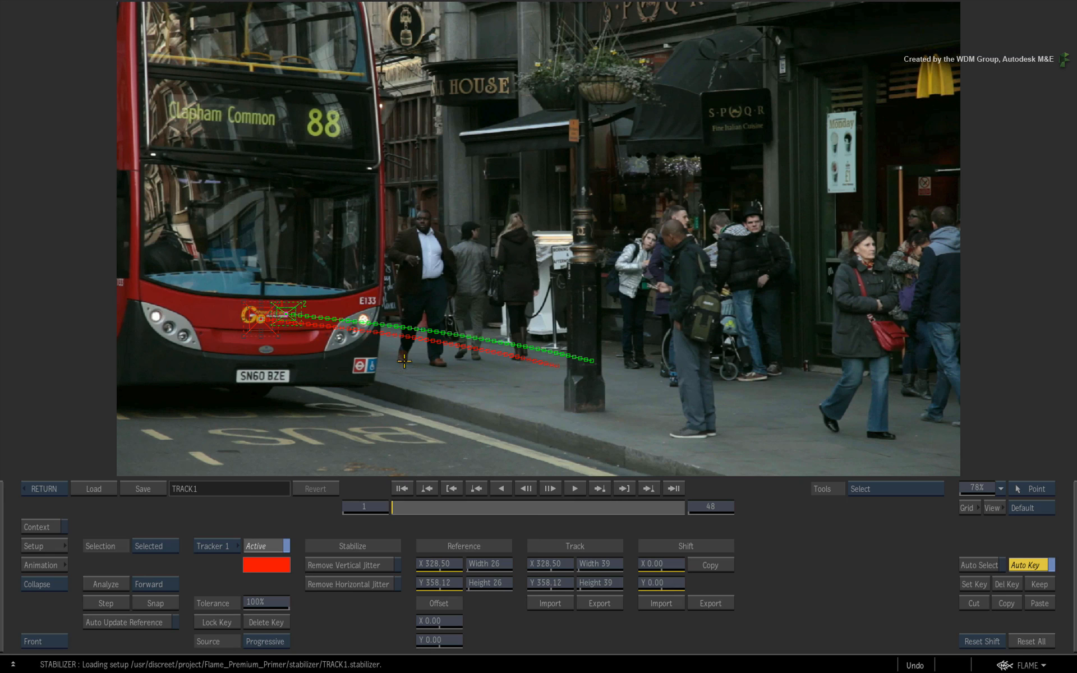
left_click_drag(412, 503, 241, 526)
left_click(44, 488)
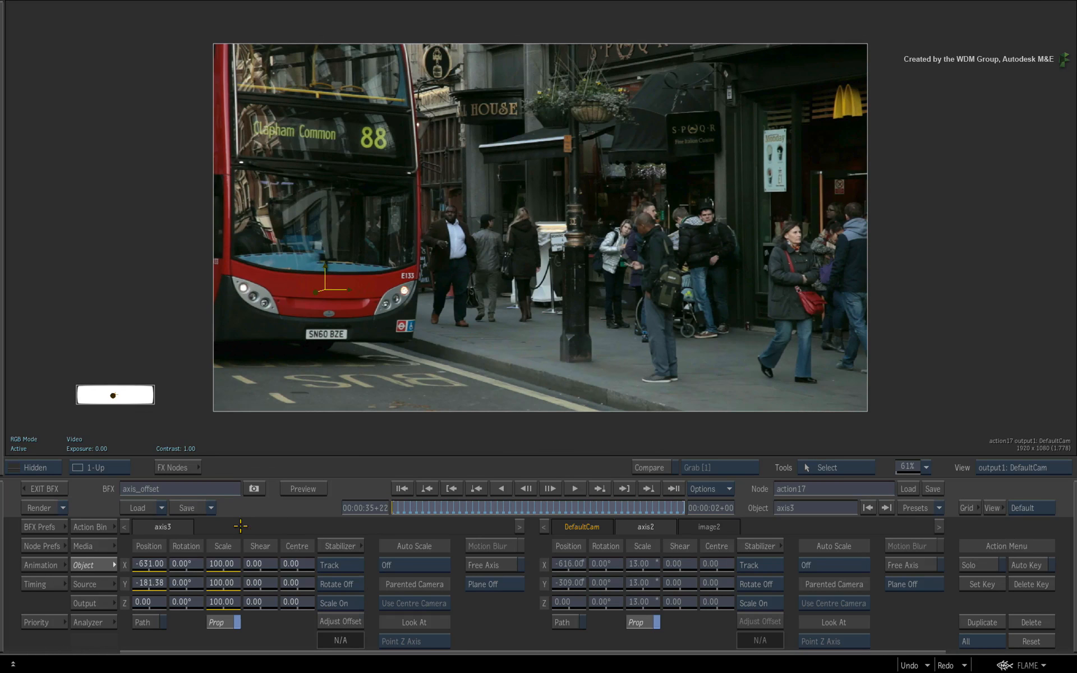
Adjust axis3's offset at frame 1, then inspect the axis3, axis2 and image2 hierarchy in the schematic
left_click(341, 622)
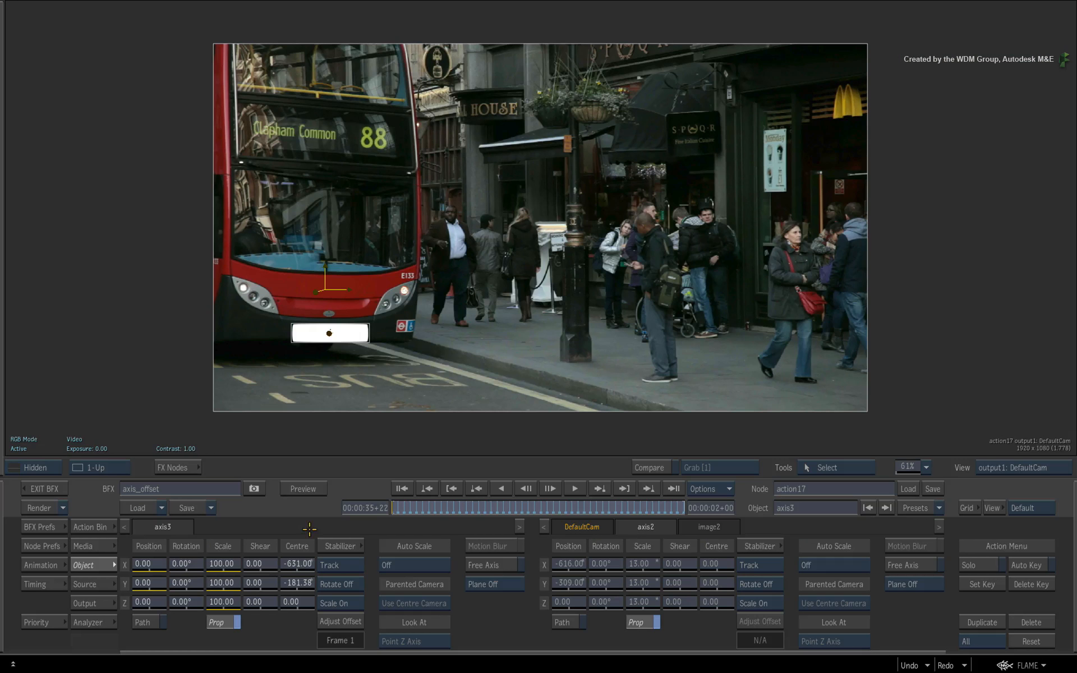
key("F8")
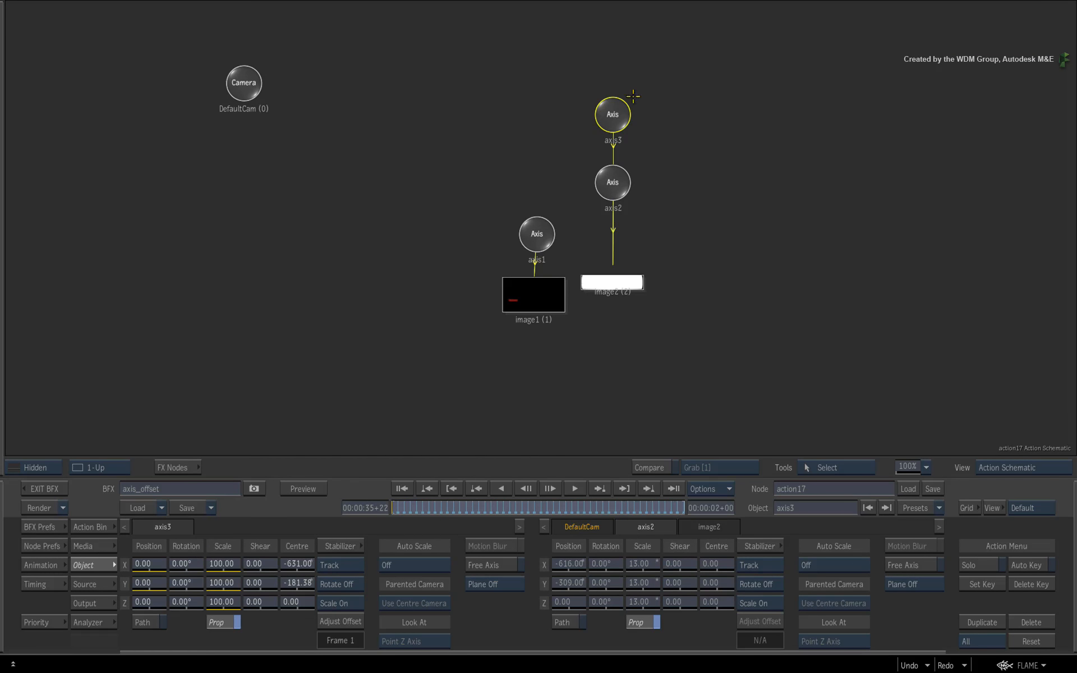
left_click(615, 177)
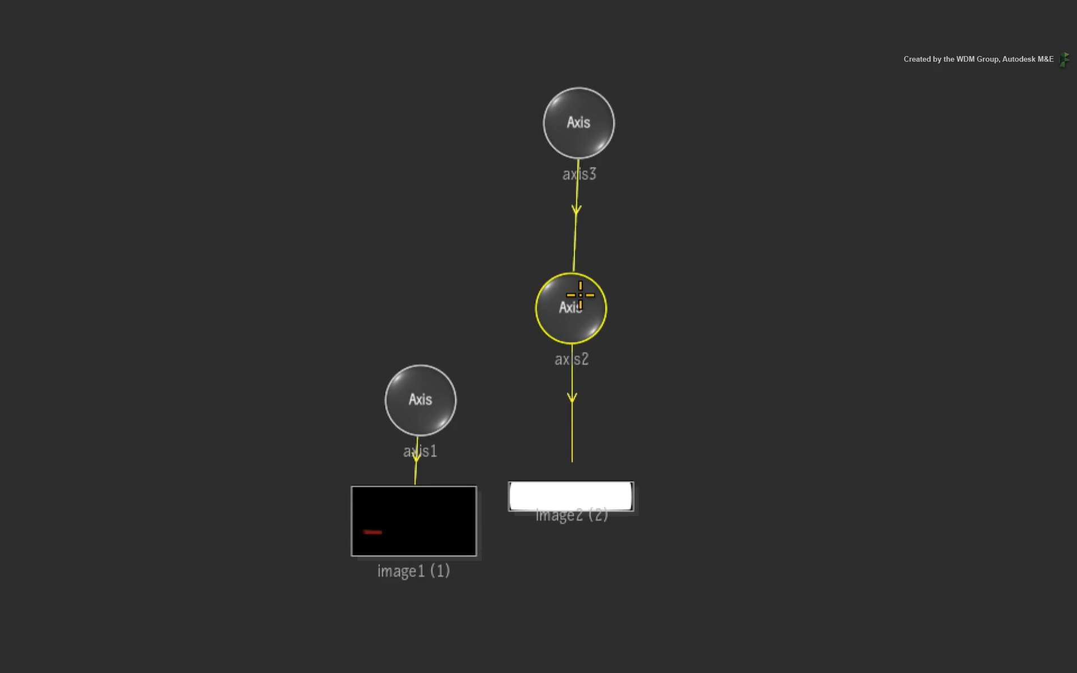
left_click_drag(581, 294, 579, 300)
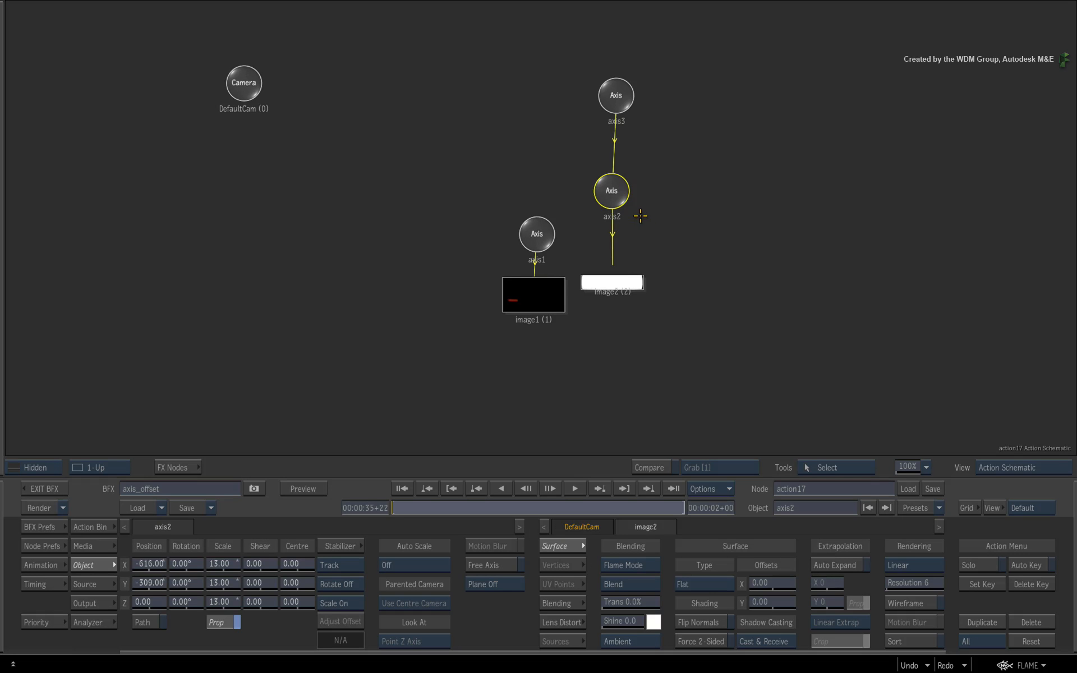
left_click_drag(613, 195, 759, 168)
left_click(617, 100)
Scrub the shot in the result view, re-adjust axis3's offset at the first frame, and check the plate follows the logo
key("F4")
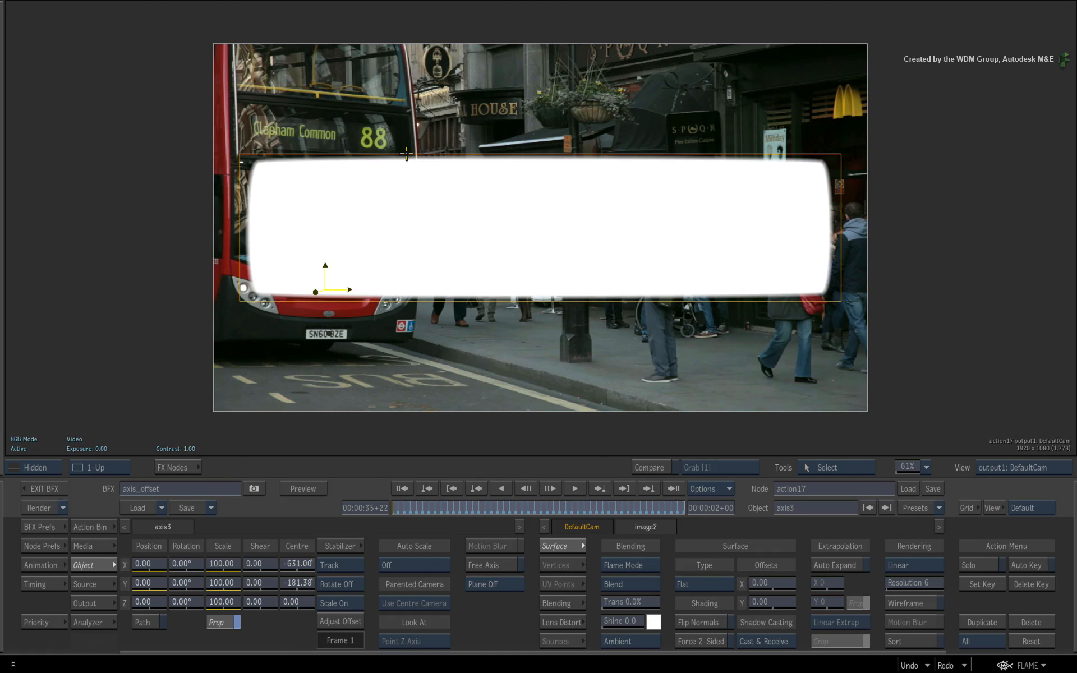
left_click_drag(417, 506, 502, 510)
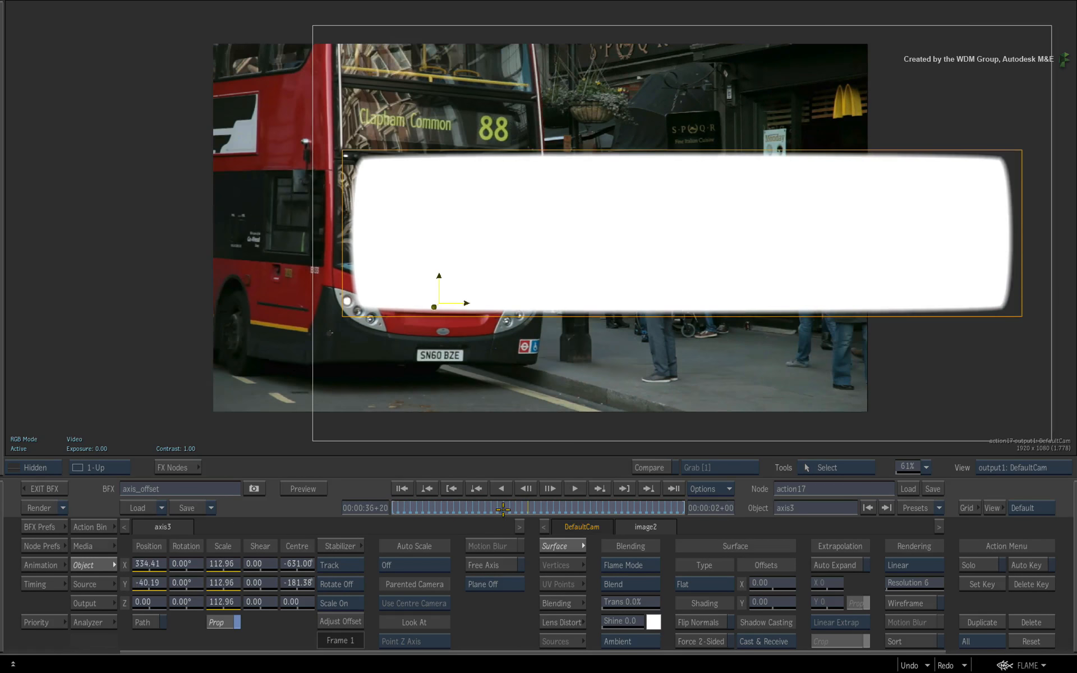
left_click(343, 622)
left_click(401, 489)
left_click(344, 621)
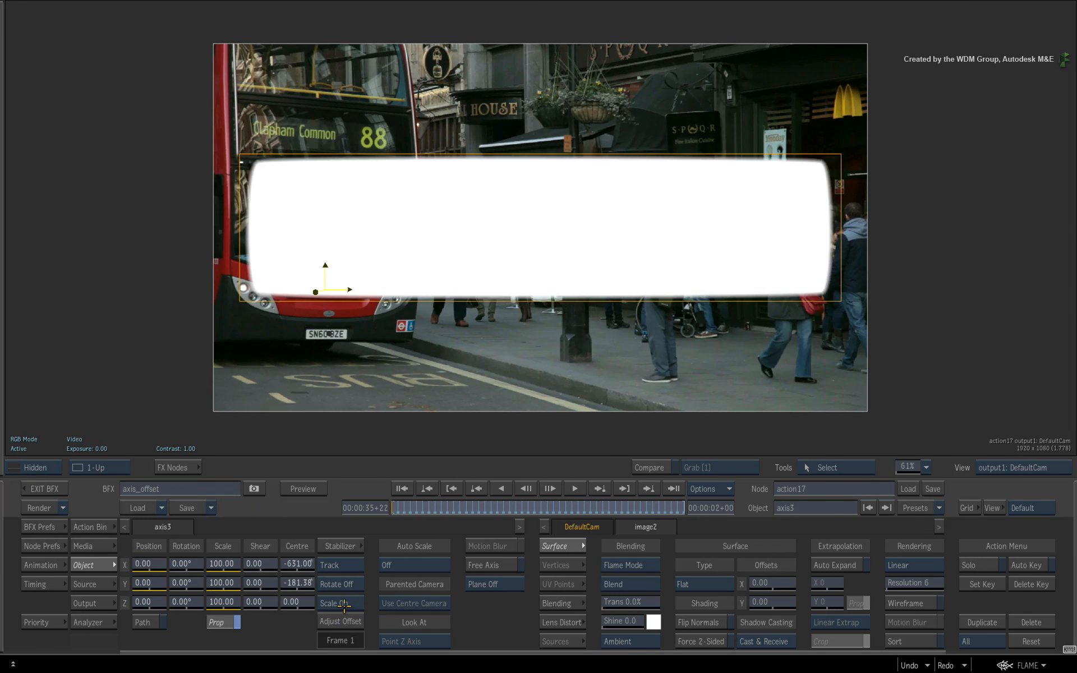
left_click(343, 604)
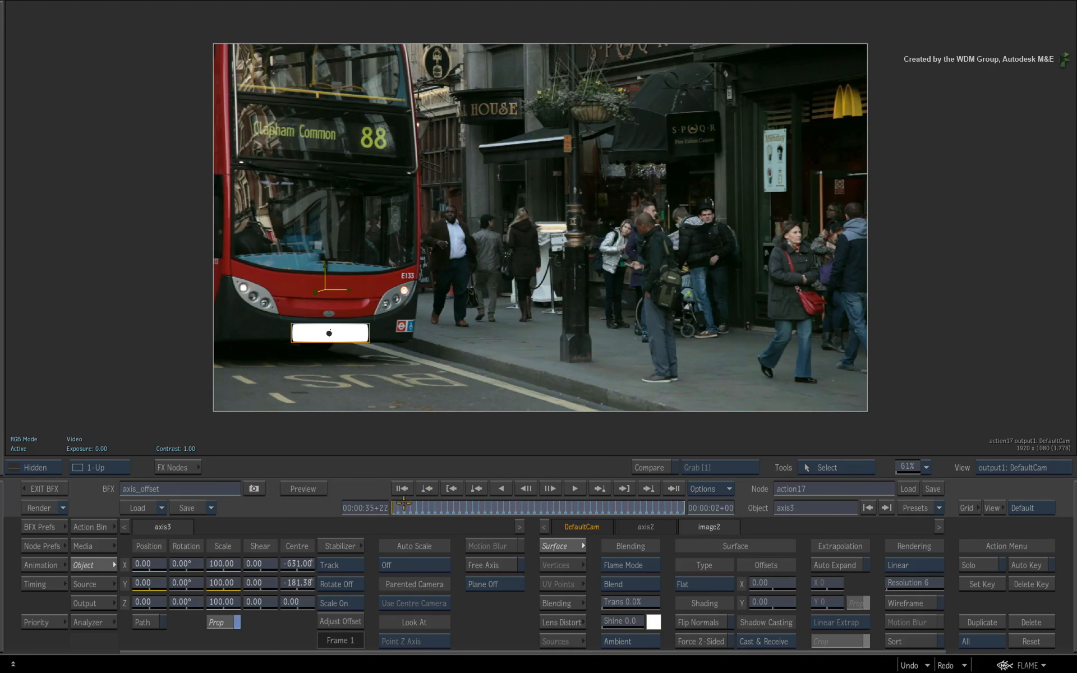
left_click_drag(403, 504, 346, 520)
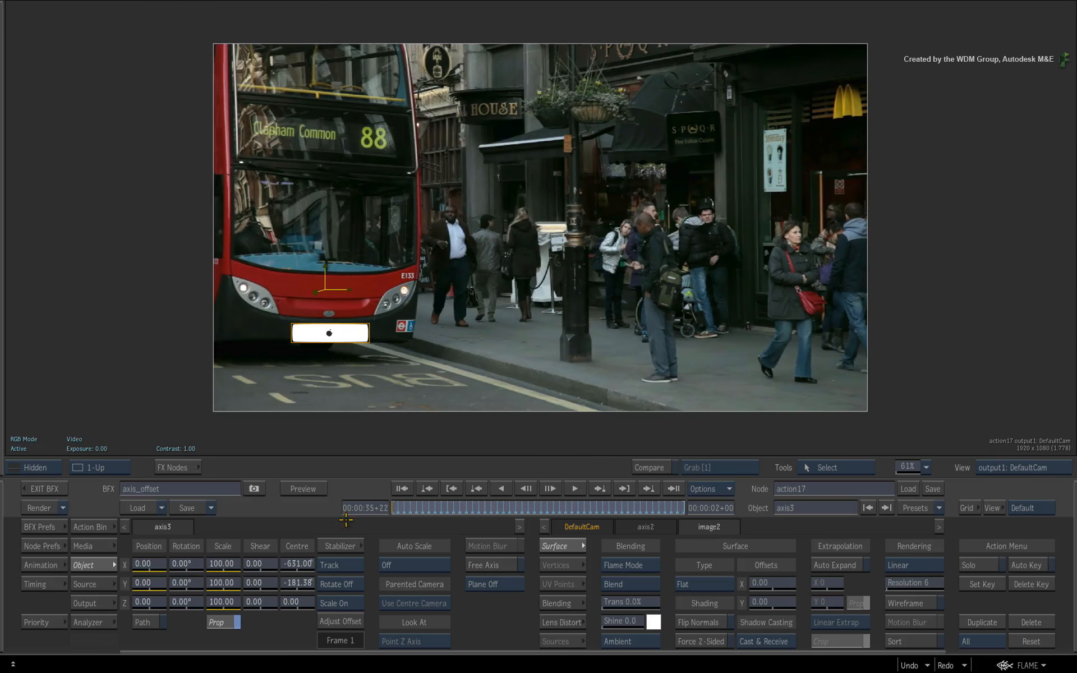